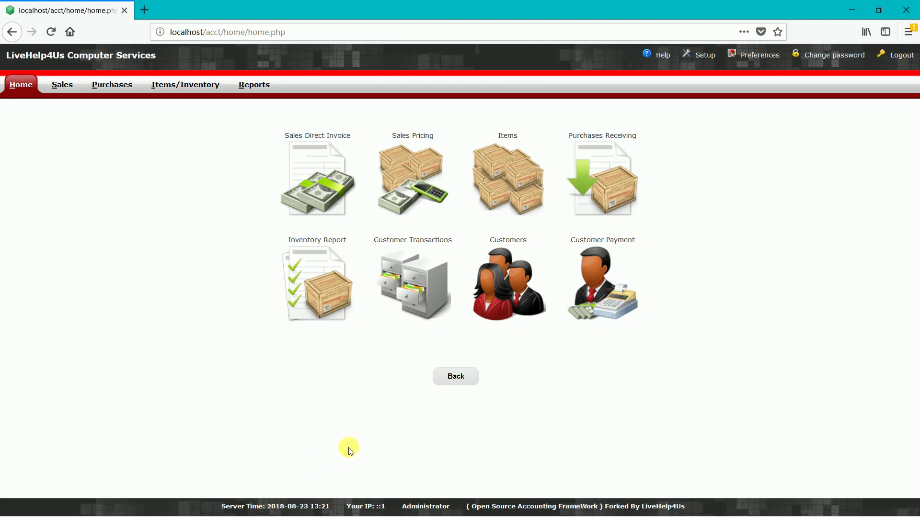
On the Items page, enter 'bun' as the new item's name and description.
{"action": "left_click", "coordinate": [181, 89]}
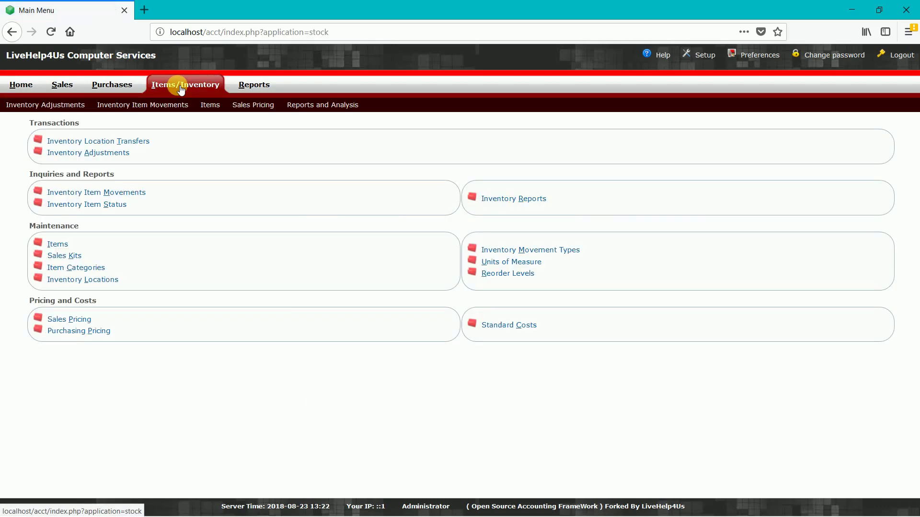
{"action": "left_click", "coordinate": [68, 245]}
{"action": "left_click", "coordinate": [323, 229]}
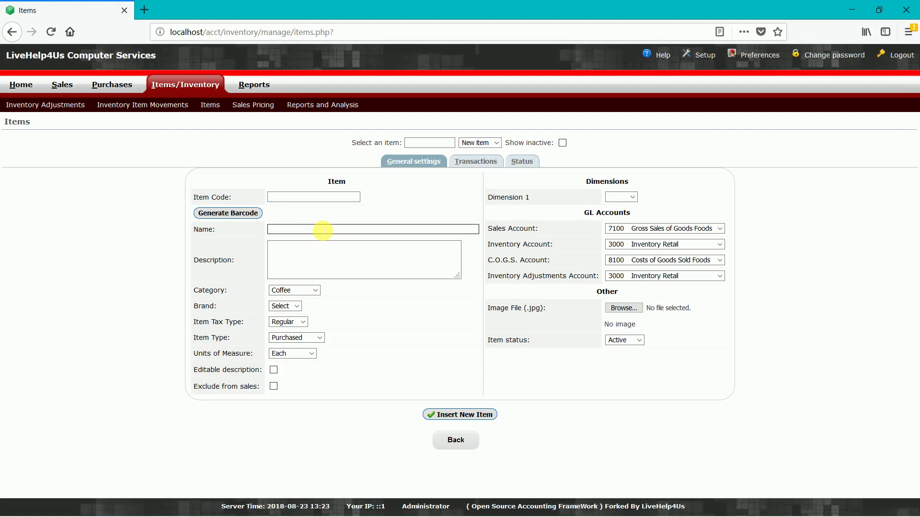
{"action": "type", "text": "bun"}
{"action": "key", "text": "Tab"}
{"action": "type", "text": "bun"}
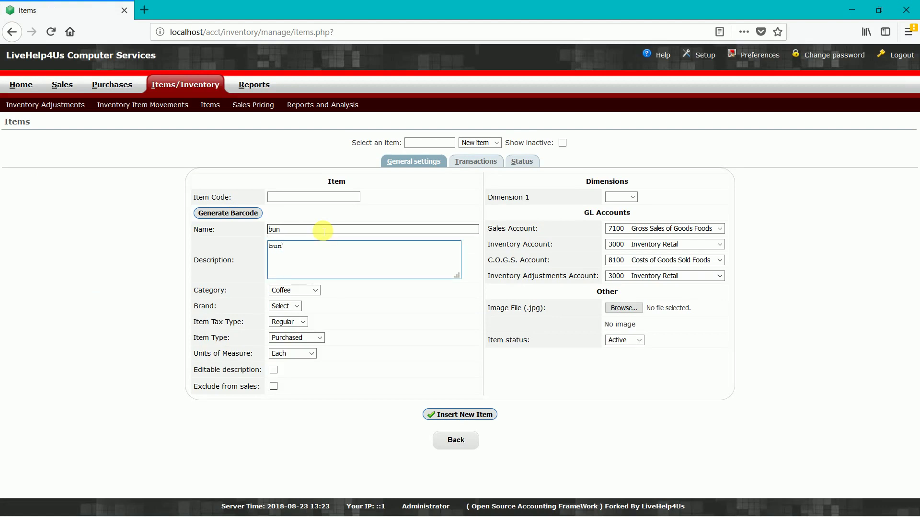
File bun under Ingredients with editable description and a generated barcode, and insert it.
{"action": "left_click", "coordinate": [291, 291]}
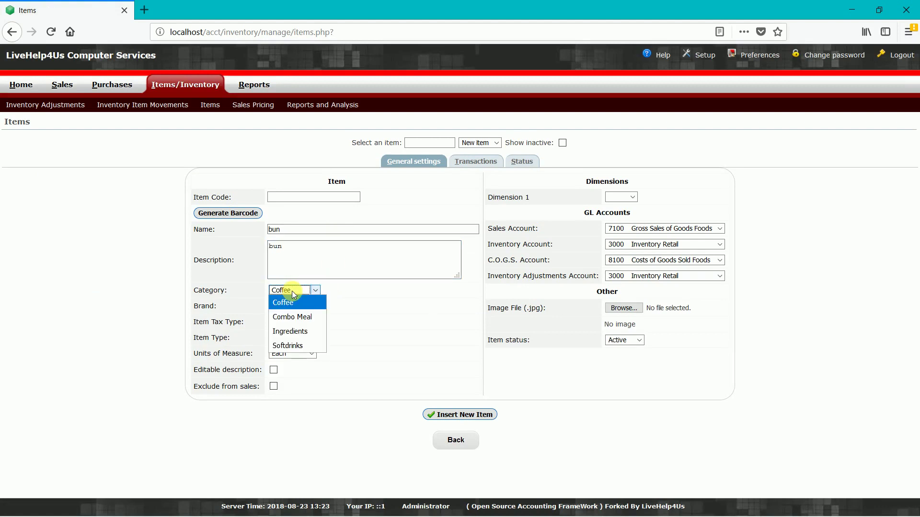
{"action": "left_click", "coordinate": [300, 334]}
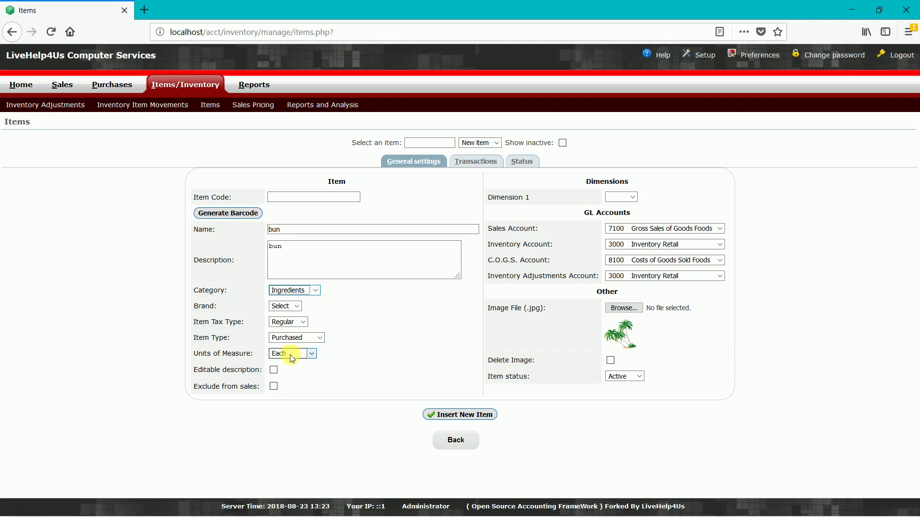
{"action": "left_click", "coordinate": [274, 371]}
{"action": "left_click", "coordinate": [273, 370]}
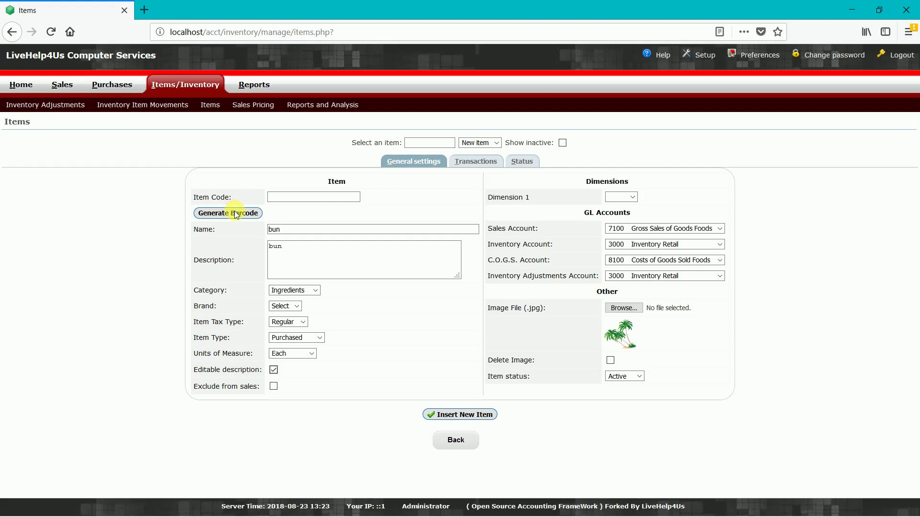
{"action": "left_click", "coordinate": [229, 213]}
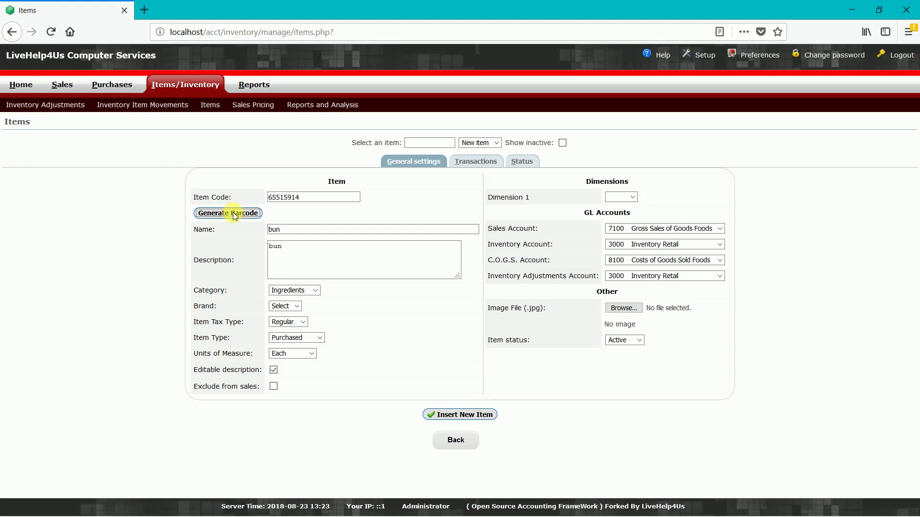
{"action": "left_click", "coordinate": [441, 416]}
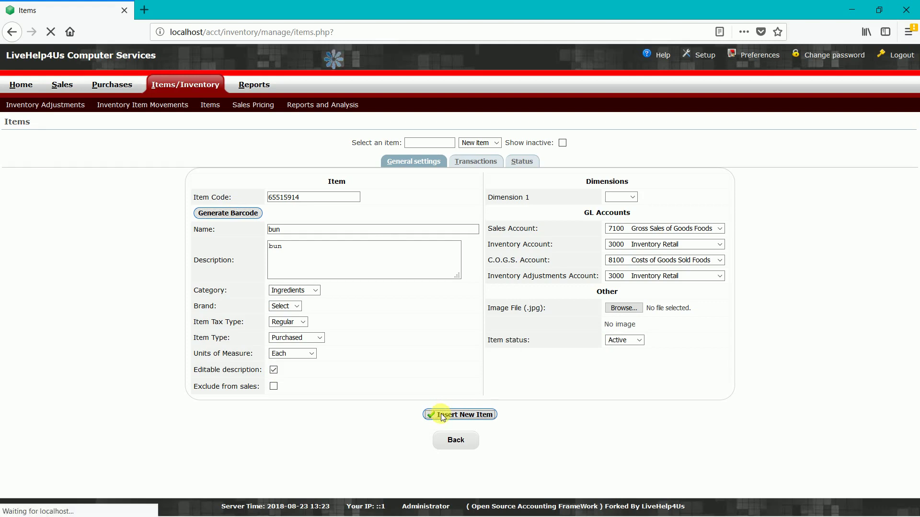
{"action": "left_click", "coordinate": [313, 262]}
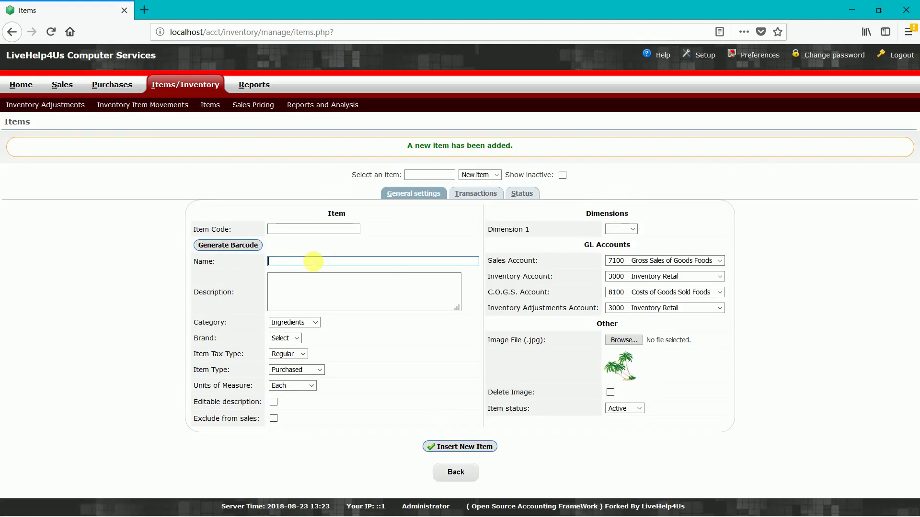
Add 'beef patty' measured in grams, with editable description and generated code 63860214.
{"action": "type", "text": "beef patty"}
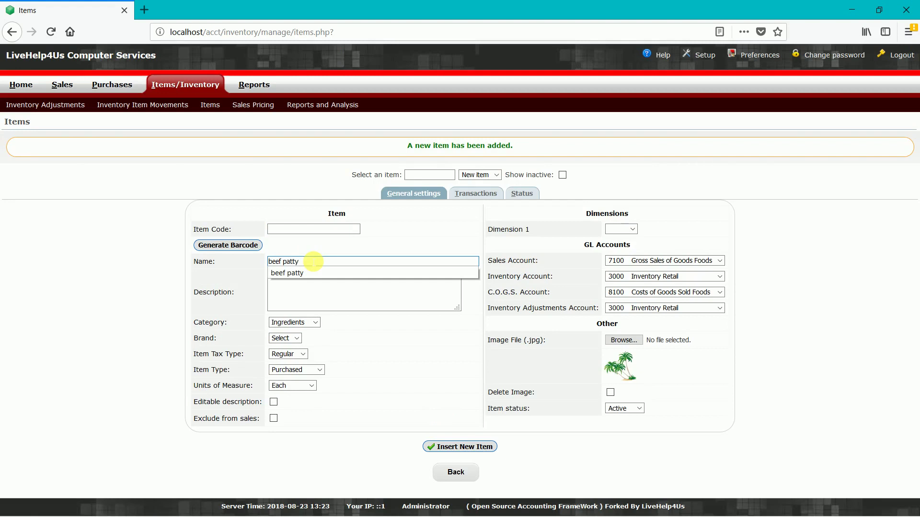
{"action": "key", "text": "Tab"}
{"action": "type", "text": "beef patty"}
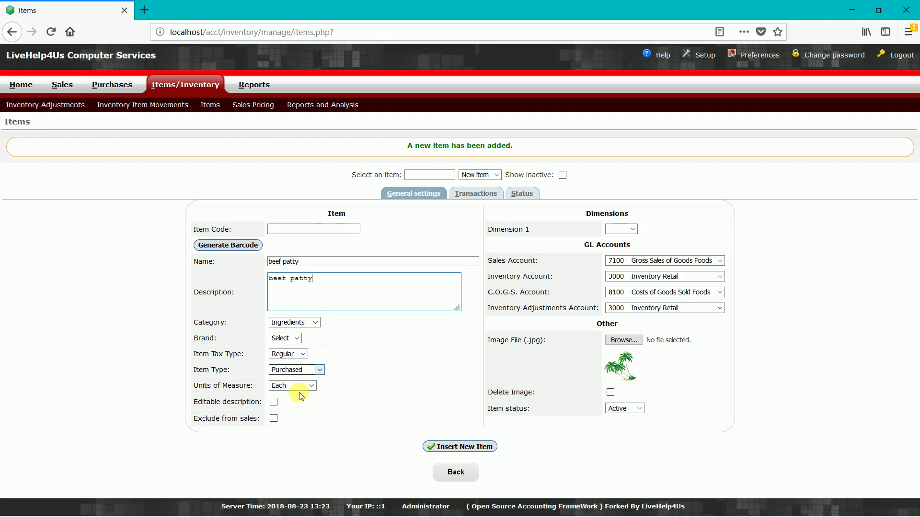
{"action": "left_click", "coordinate": [286, 387]}
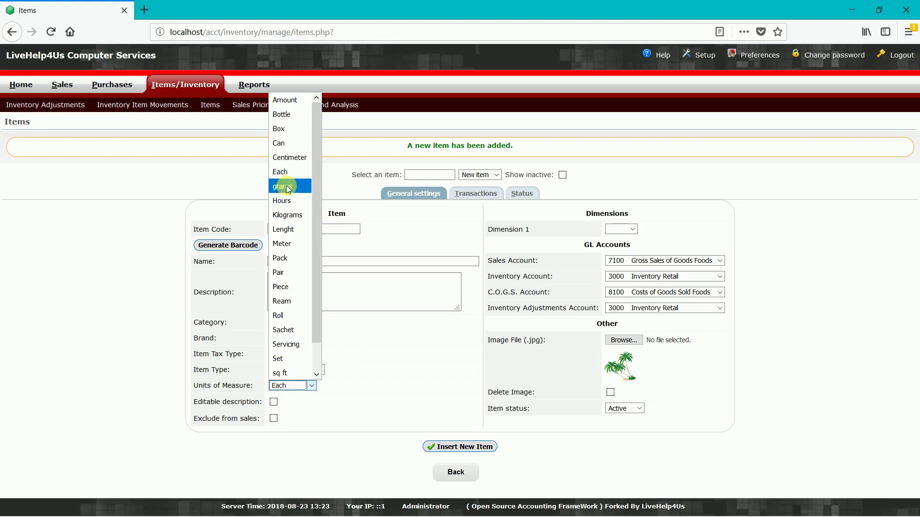
{"action": "left_click", "coordinate": [287, 187]}
{"action": "left_click", "coordinate": [273, 403]}
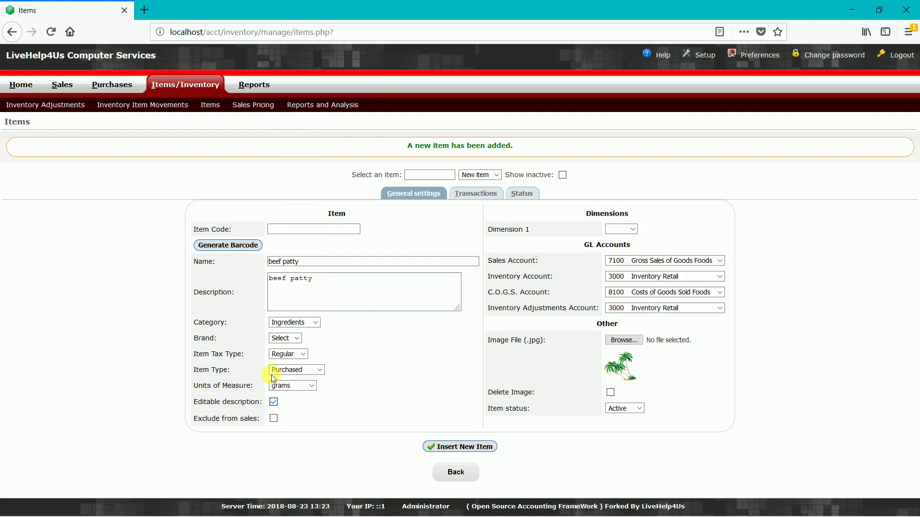
{"action": "left_click", "coordinate": [229, 245]}
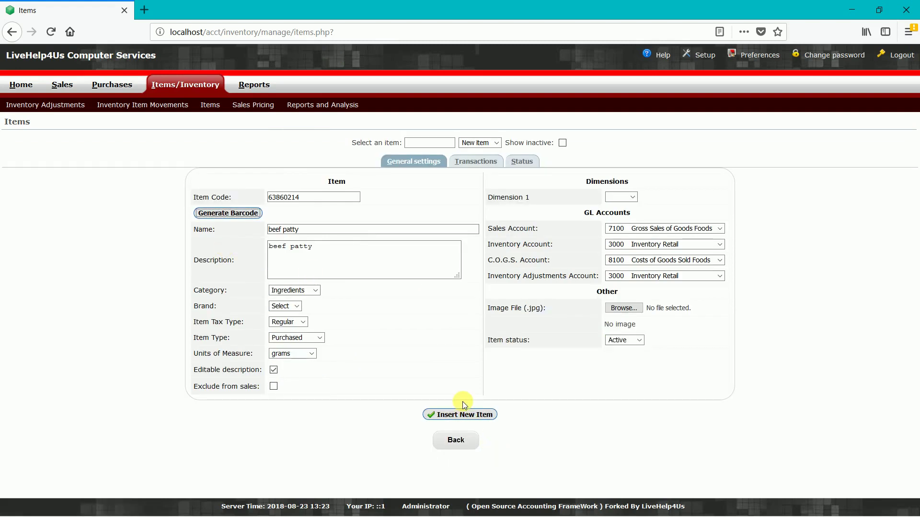
{"action": "left_click", "coordinate": [461, 414]}
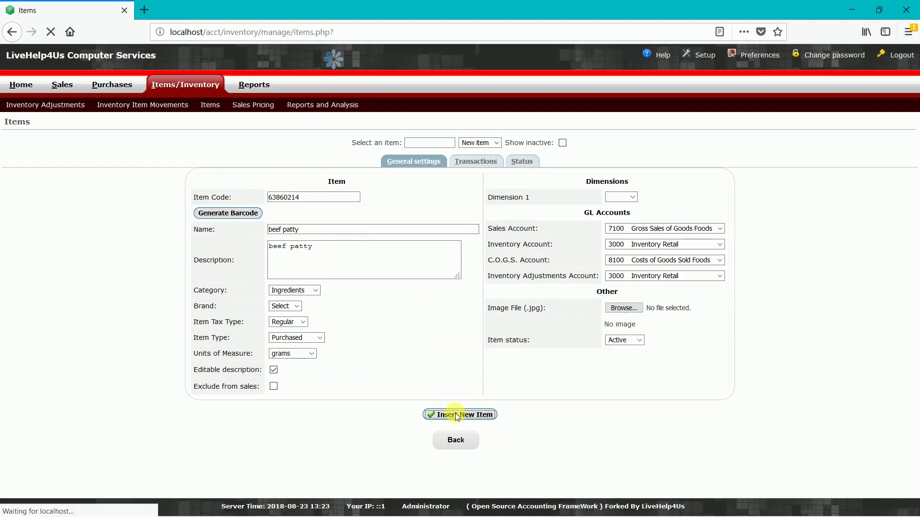
Add 'lettuce' with editable description and generated code 44231552 as a new item.
{"action": "left_click", "coordinate": [322, 262]}
{"action": "type", "text": "lettuce"}
{"action": "key", "text": "Tab"}
{"action": "type", "text": "lettu"}
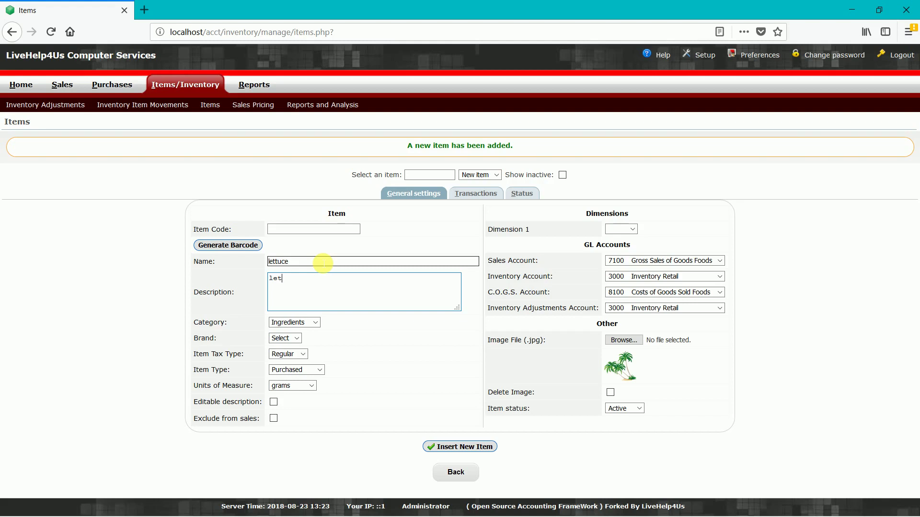
{"action": "type", "text": "ce"}
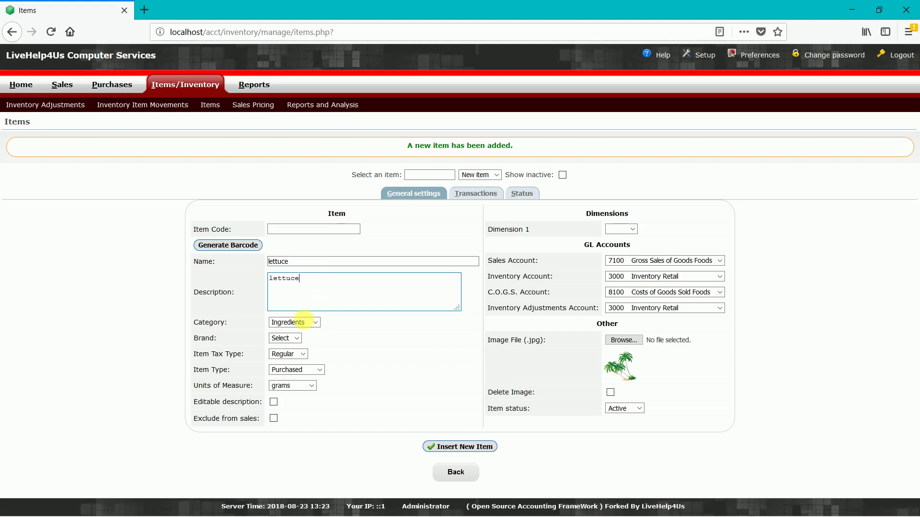
{"action": "left_click", "coordinate": [274, 403]}
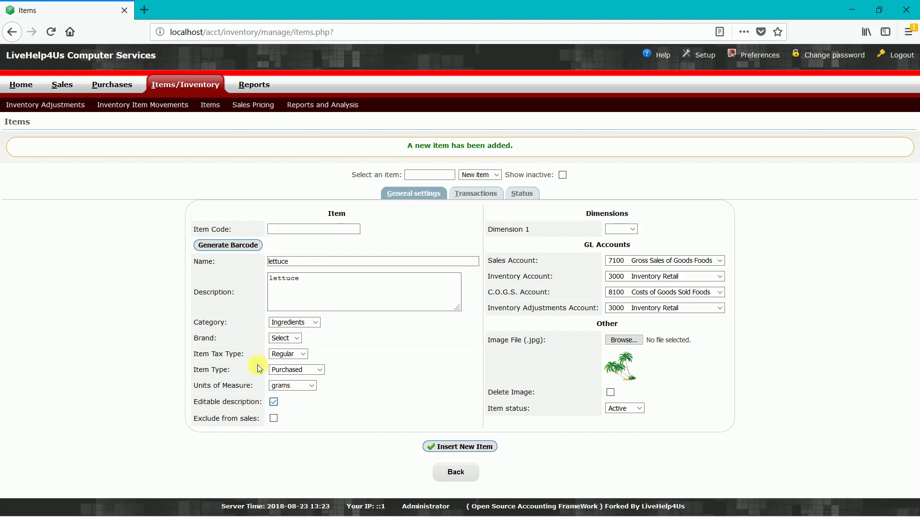
{"action": "left_click", "coordinate": [229, 245]}
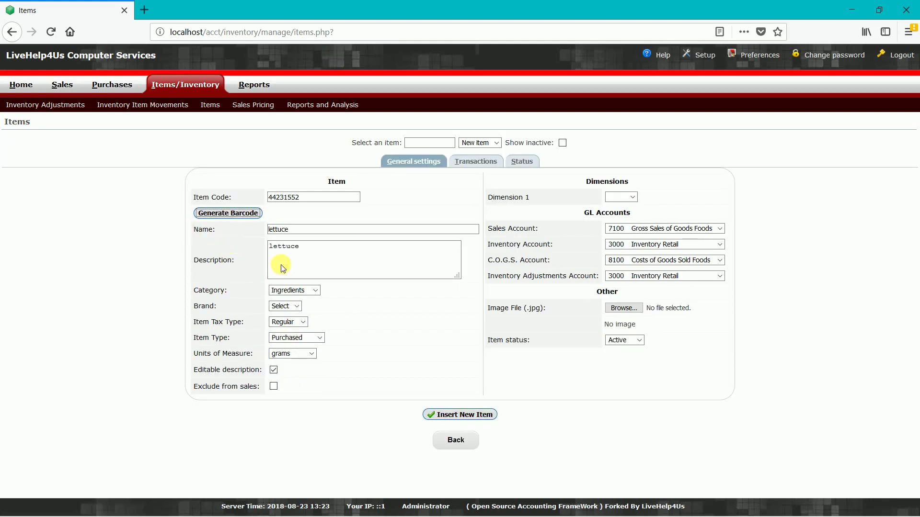
{"action": "left_click", "coordinate": [460, 416]}
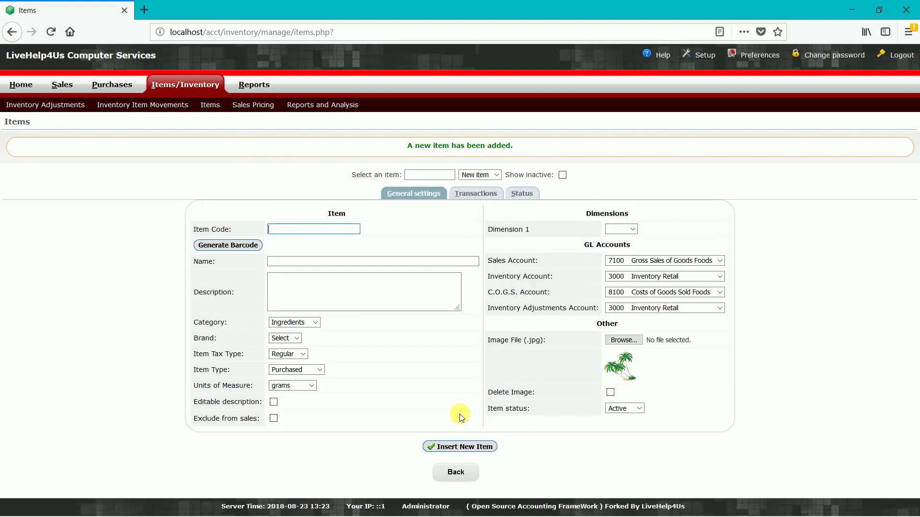
Enter 'special sauce' as the new item's name and description.
{"action": "left_click", "coordinate": [426, 178]}
{"action": "type", "text": "spec"}
{"action": "key", "text": "BackSpace"}
{"action": "key", "text": "BackSpace"}
{"action": "key", "text": "BackSpace"}
{"action": "key", "text": "BackSpace"}
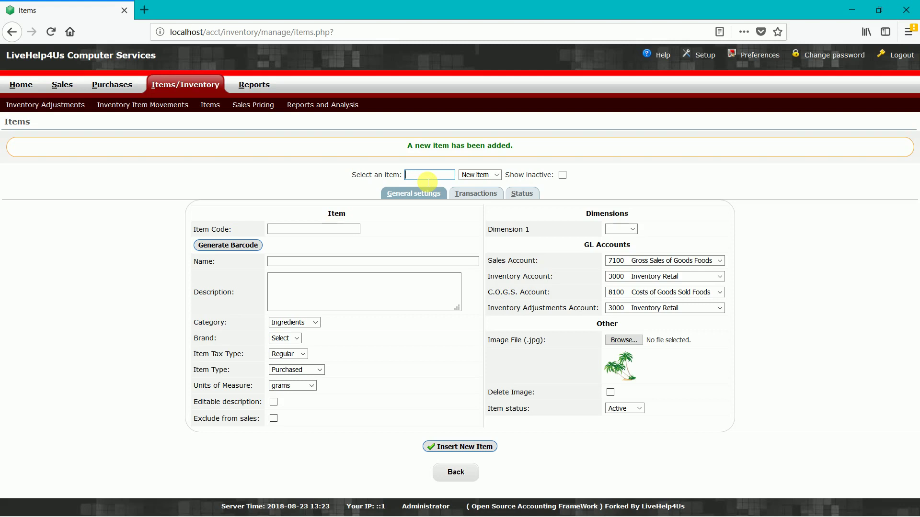
{"action": "left_click", "coordinate": [390, 263]}
{"action": "type", "text": "special sauce"}
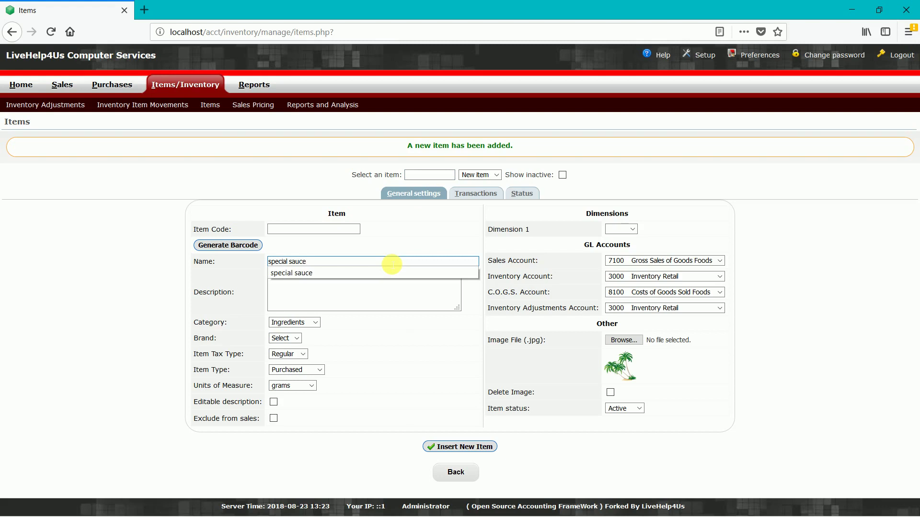
{"action": "left_click", "coordinate": [360, 305]}
{"action": "type", "text": "sa"}
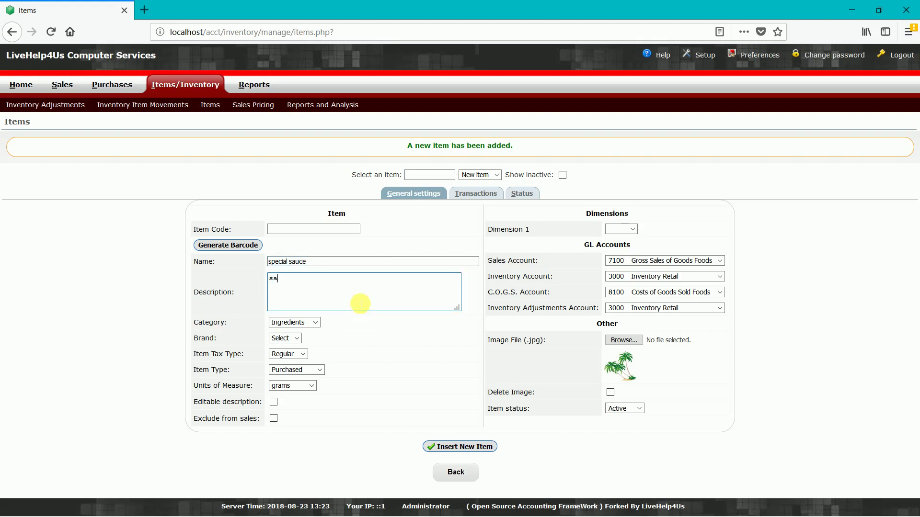
{"action": "type", "text": "peca"}
{"action": "type", "text": "ial "}
{"action": "type", "text": "sauce"}
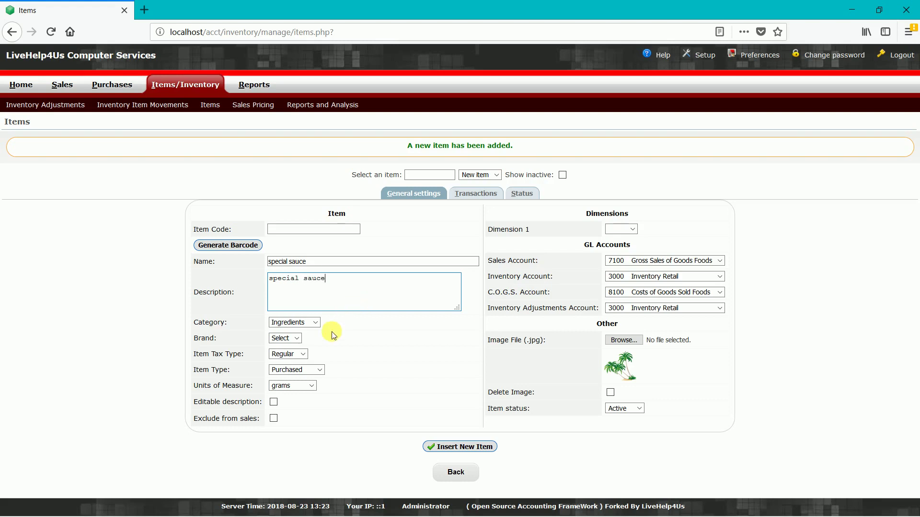
Keep grams as the unit, make the description editable, generate code 66229131, and insert.
{"action": "left_click", "coordinate": [299, 386]}
{"action": "left_click", "coordinate": [298, 388]}
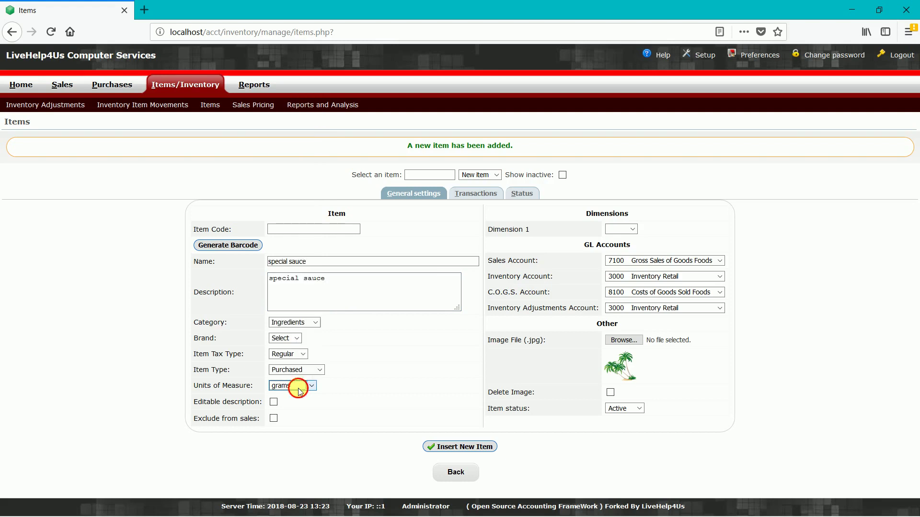
{"action": "left_click", "coordinate": [297, 386]}
{"action": "left_click", "coordinate": [298, 189]}
{"action": "left_click", "coordinate": [274, 401]}
{"action": "left_click", "coordinate": [233, 245]}
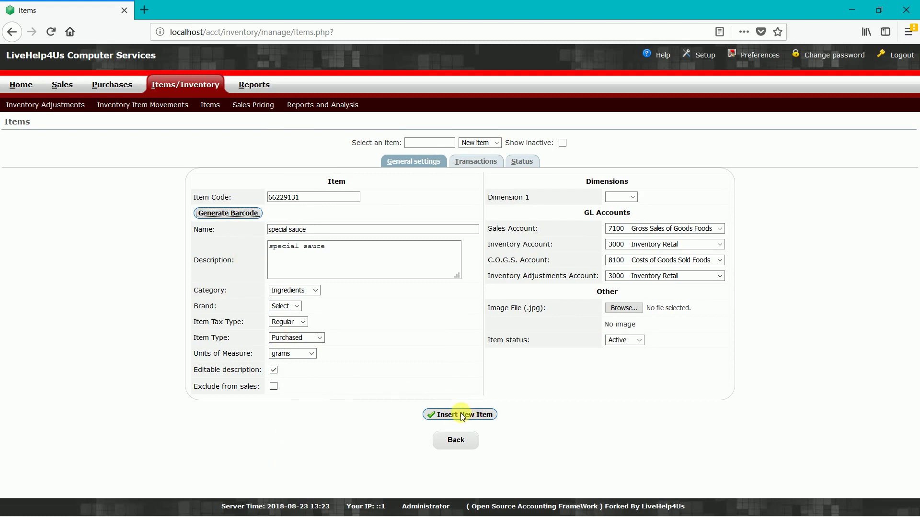
{"action": "left_click", "coordinate": [449, 417]}
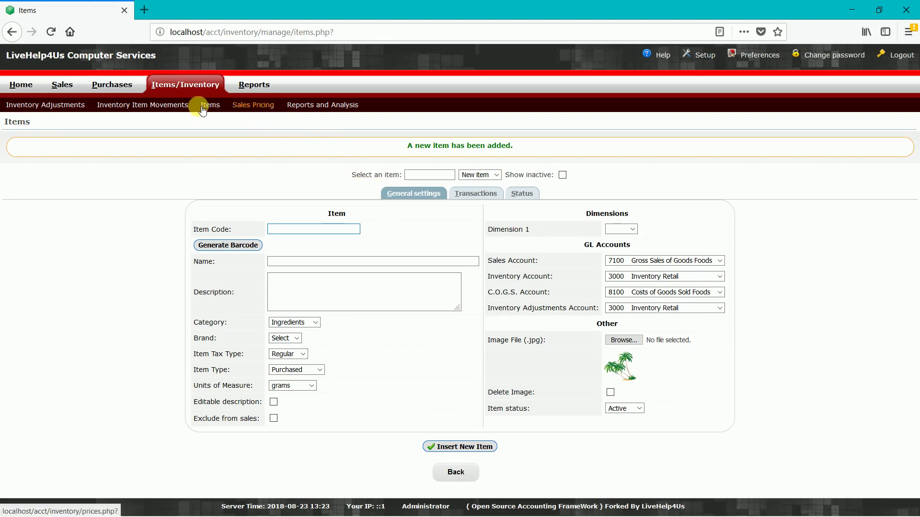
On Item Categories, keep tax type Regular, set item type Purchased and units Piece.
{"action": "left_click", "coordinate": [205, 84]}
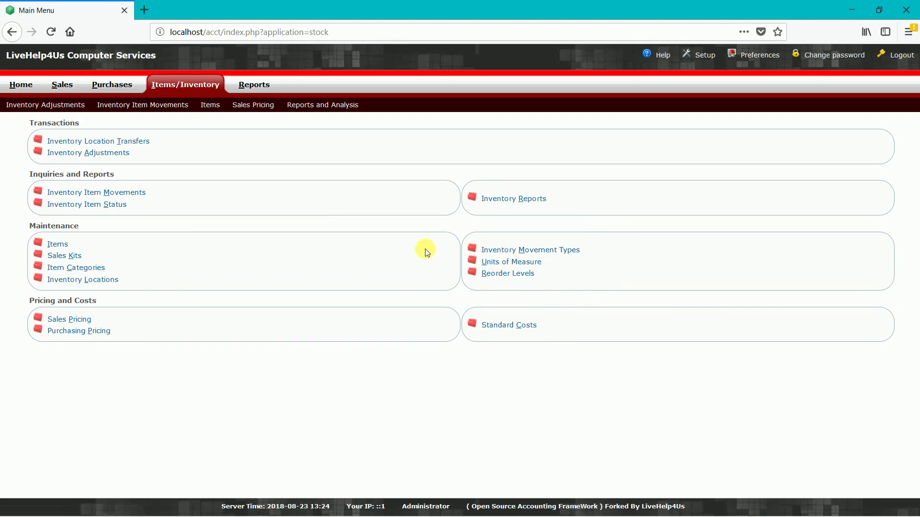
{"action": "left_click", "coordinate": [90, 271]}
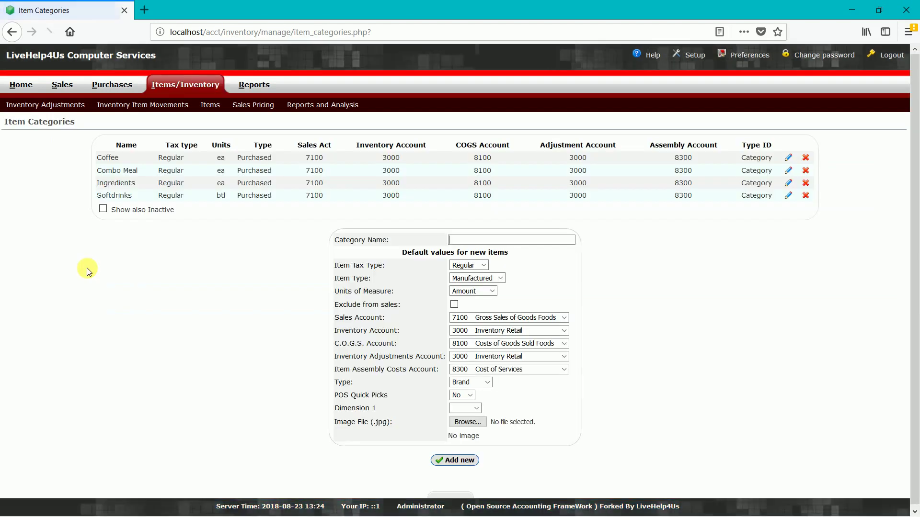
{"action": "left_click", "coordinate": [475, 266]}
{"action": "left_click", "coordinate": [476, 266]}
{"action": "left_click", "coordinate": [487, 281]}
{"action": "left_click", "coordinate": [474, 307]}
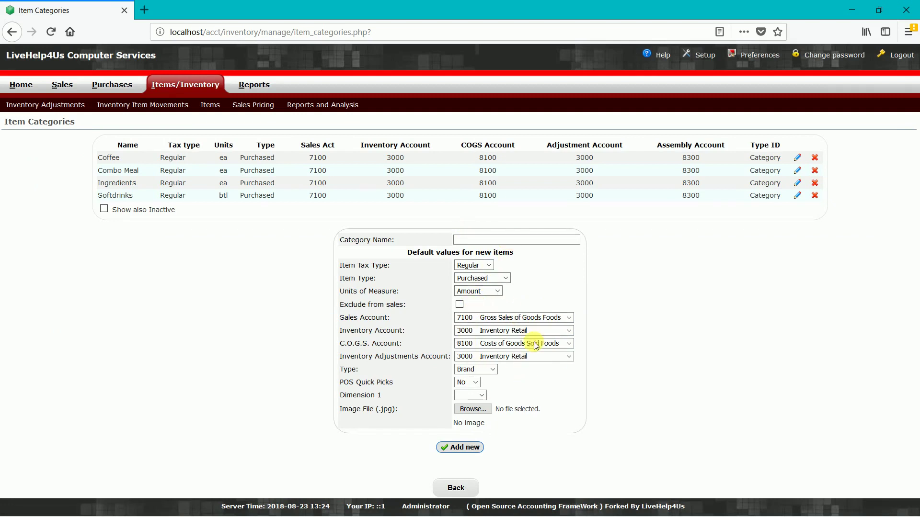
{"action": "left_click", "coordinate": [496, 293]}
{"action": "left_click", "coordinate": [496, 293]}
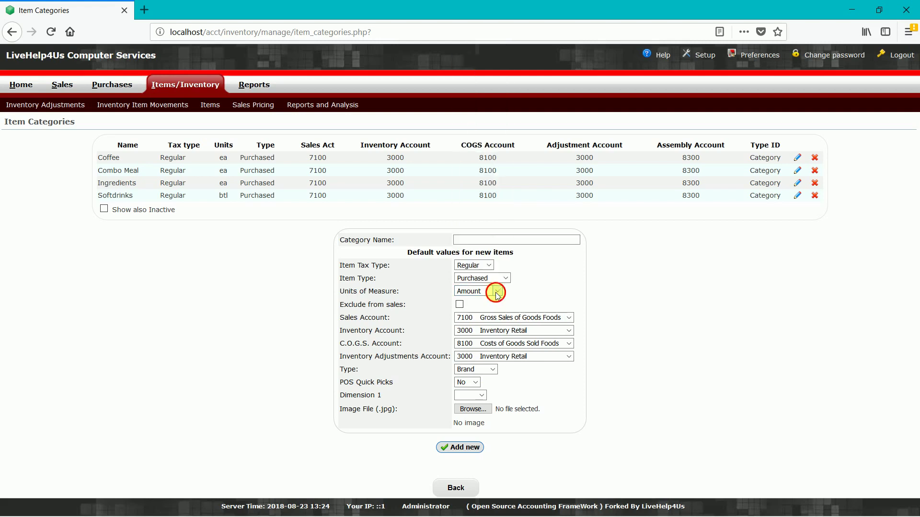
{"action": "left_click", "coordinate": [497, 293]}
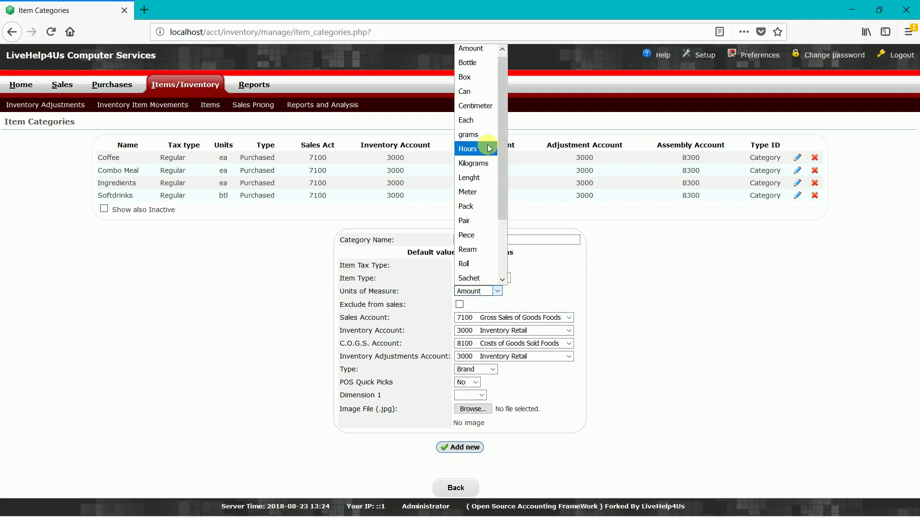
{"action": "left_click_drag", "start_coordinate": [501, 163], "coordinate": [501, 165]}
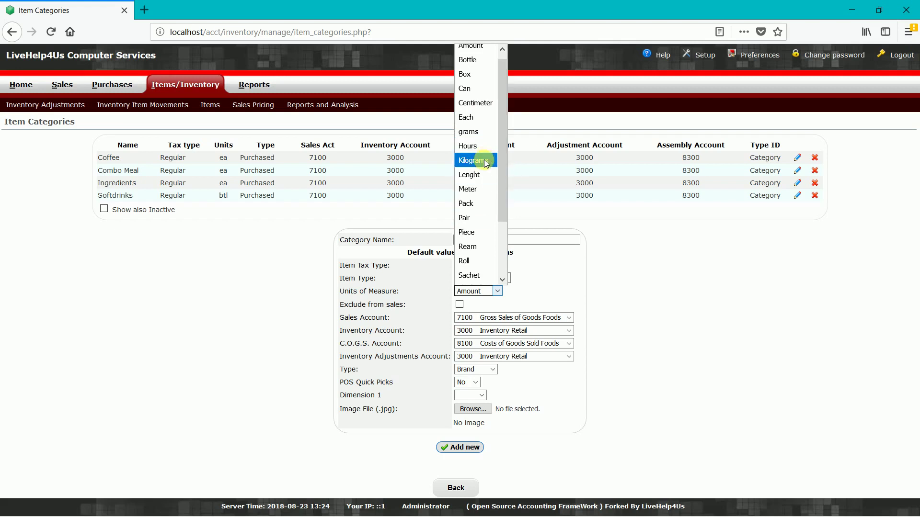
{"action": "left_click", "coordinate": [472, 235]}
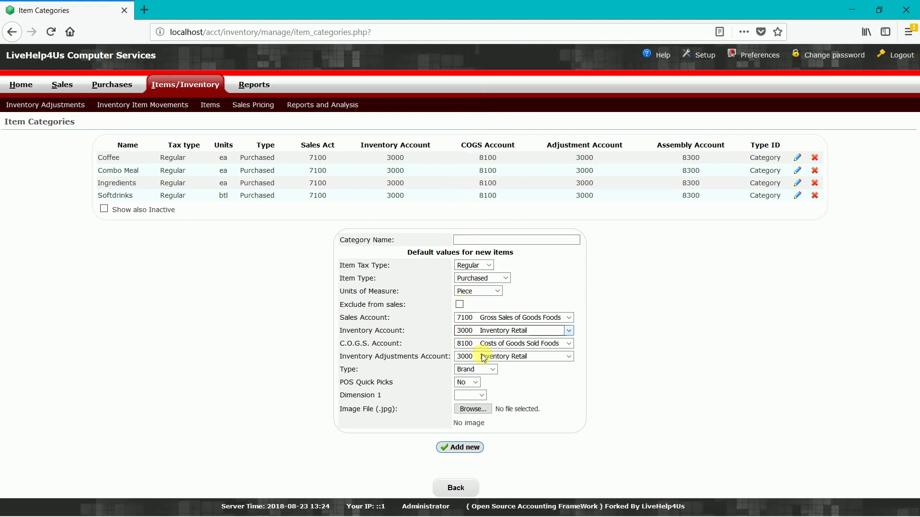
Set type Category with POS quick picks Yes, name it Burger, and add it.
{"action": "left_click", "coordinate": [481, 371]}
{"action": "left_click", "coordinate": [482, 395]}
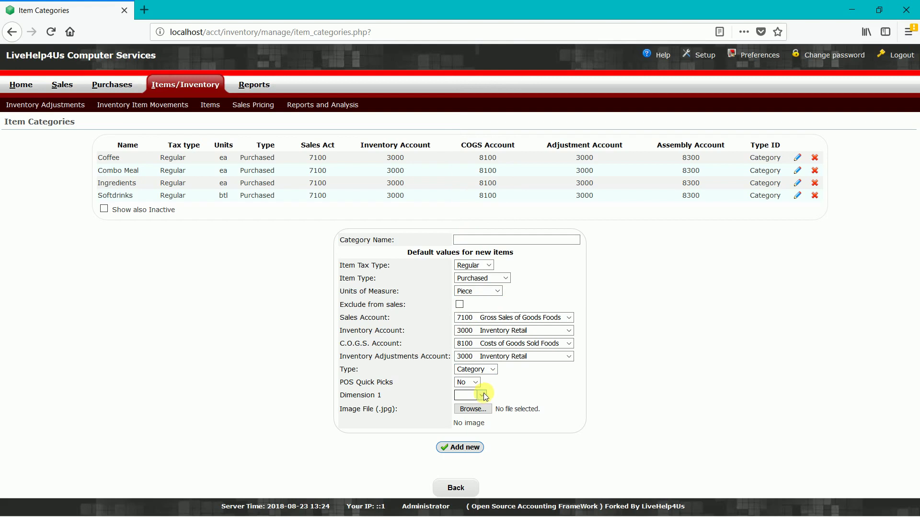
{"action": "left_click", "coordinate": [476, 382]}
{"action": "left_click", "coordinate": [476, 409]}
{"action": "left_click", "coordinate": [490, 243]}
{"action": "type", "text": "Burger"}
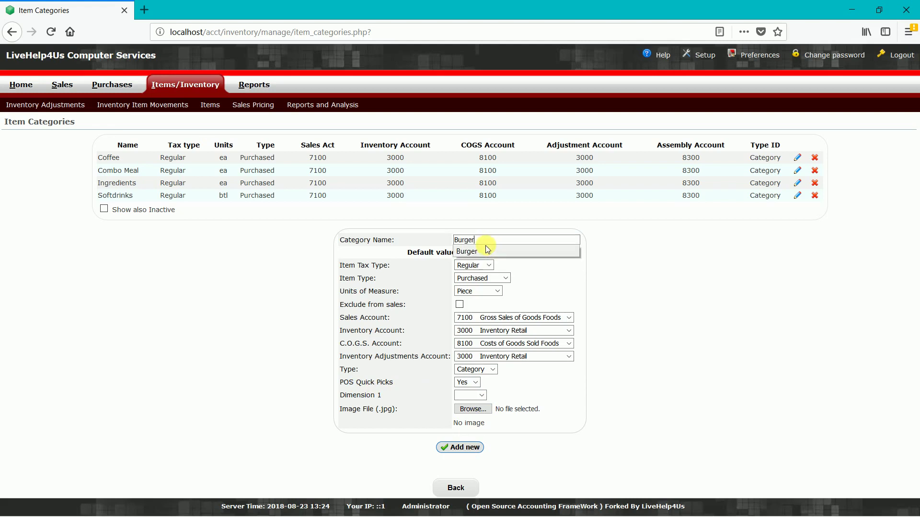
{"action": "left_click", "coordinate": [484, 250]}
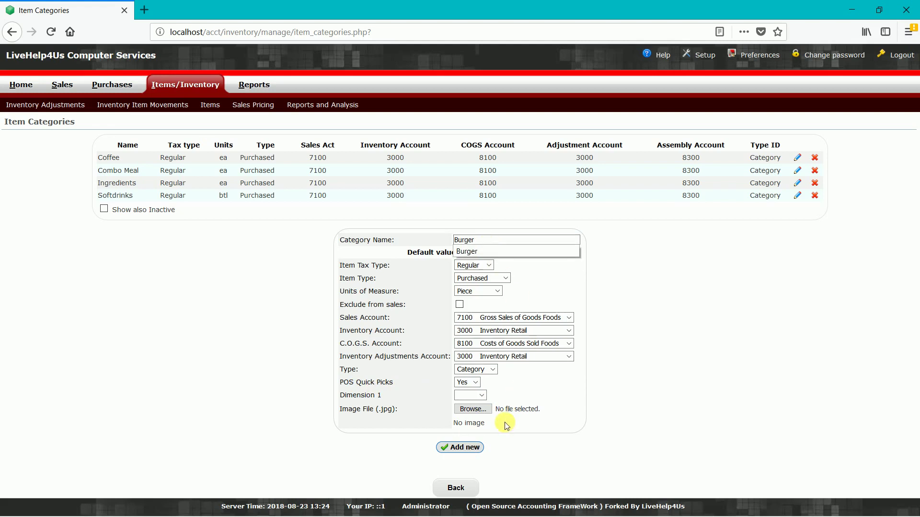
{"action": "left_click", "coordinate": [461, 448]}
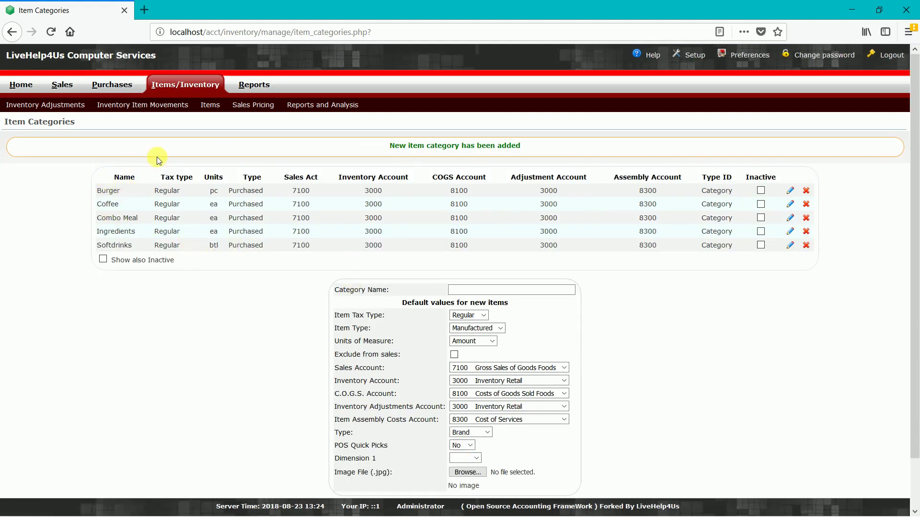
On the Sales Kits page, enter kit code BR with bun as its first component.
{"action": "left_click", "coordinate": [185, 85]}
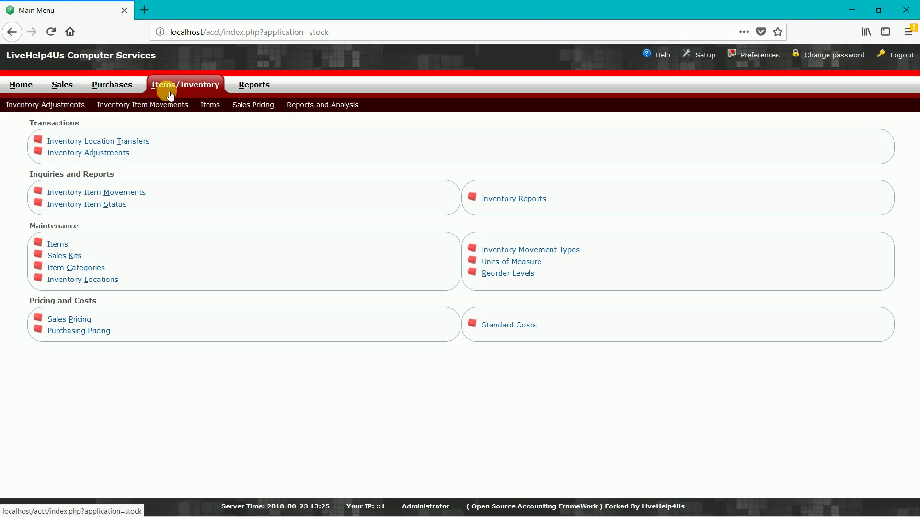
{"action": "left_click", "coordinate": [67, 261]}
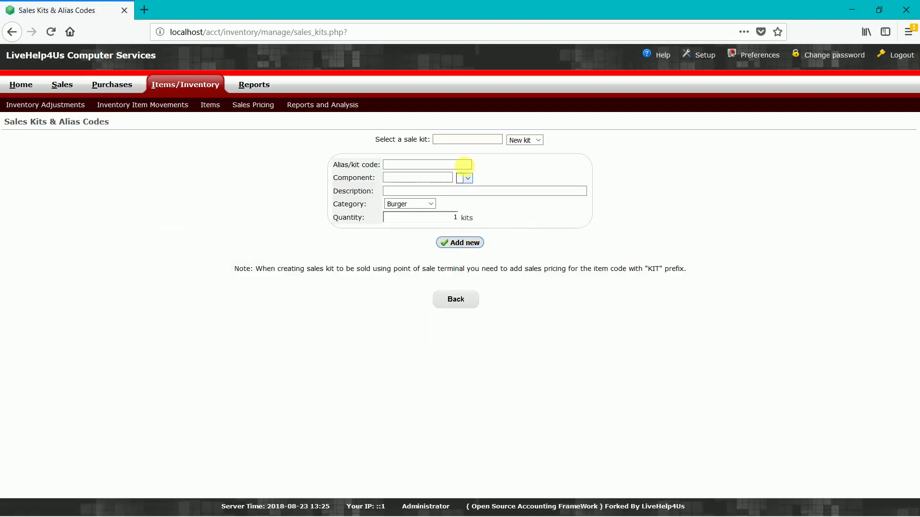
{"action": "left_click", "coordinate": [422, 165]}
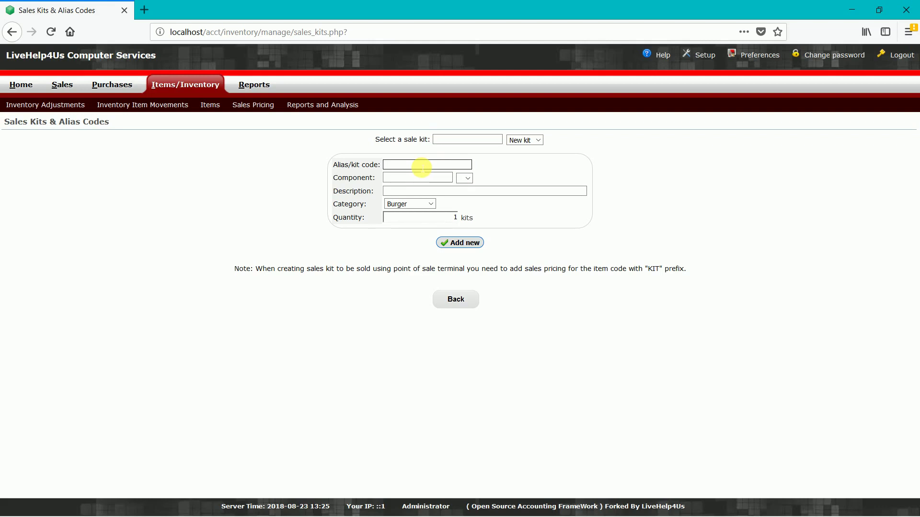
{"action": "type", "text": "BR"}
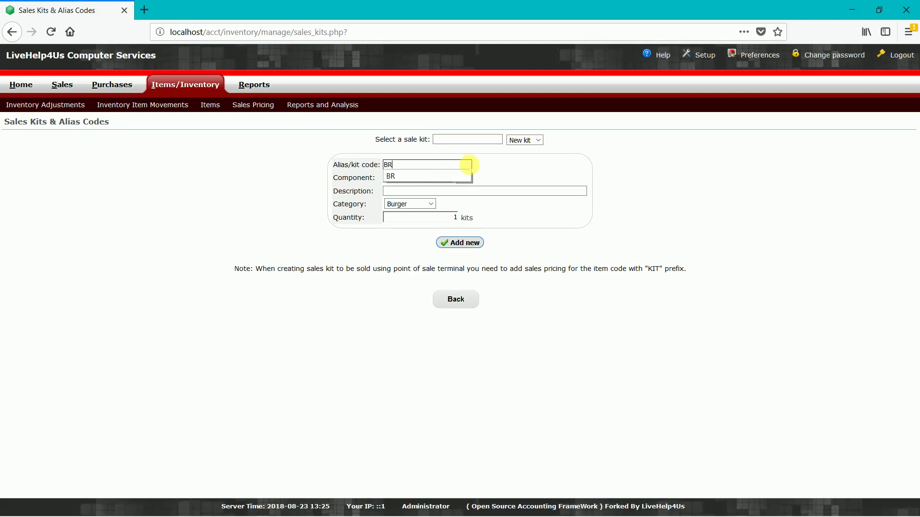
{"action": "left_click", "coordinate": [416, 178]}
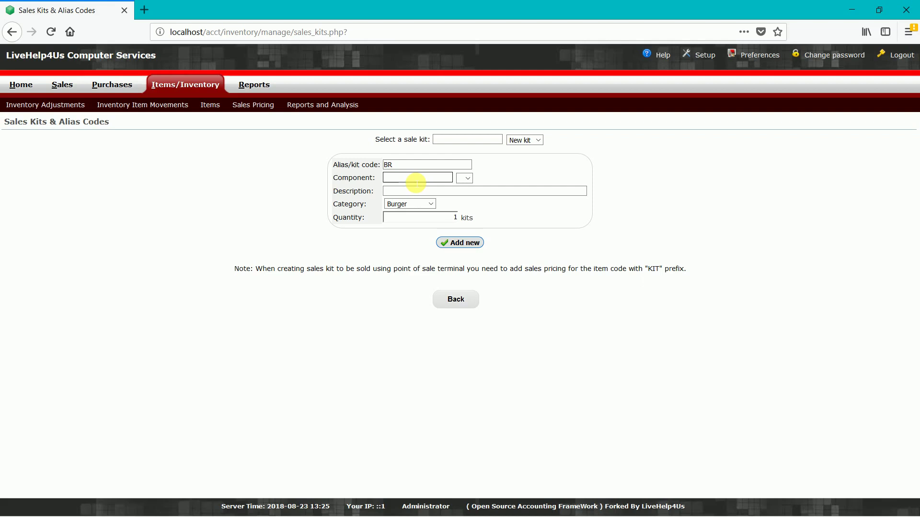
{"action": "type", "text": "bun"}
{"action": "key", "text": "Tab"}
Describe the kit as burger, keep category Burger, and add the BR kit.
{"action": "left_click", "coordinate": [420, 193]}
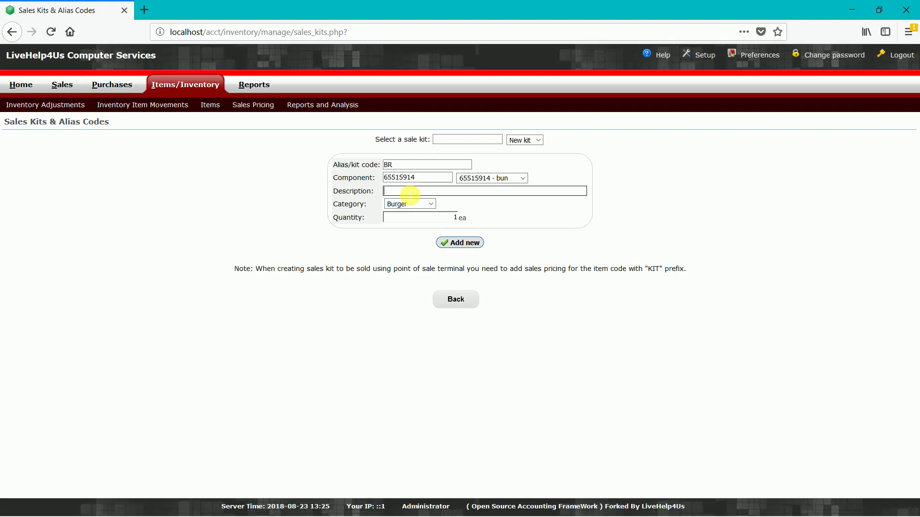
{"action": "type", "text": "burger"}
{"action": "left_click", "coordinate": [719, 200]}
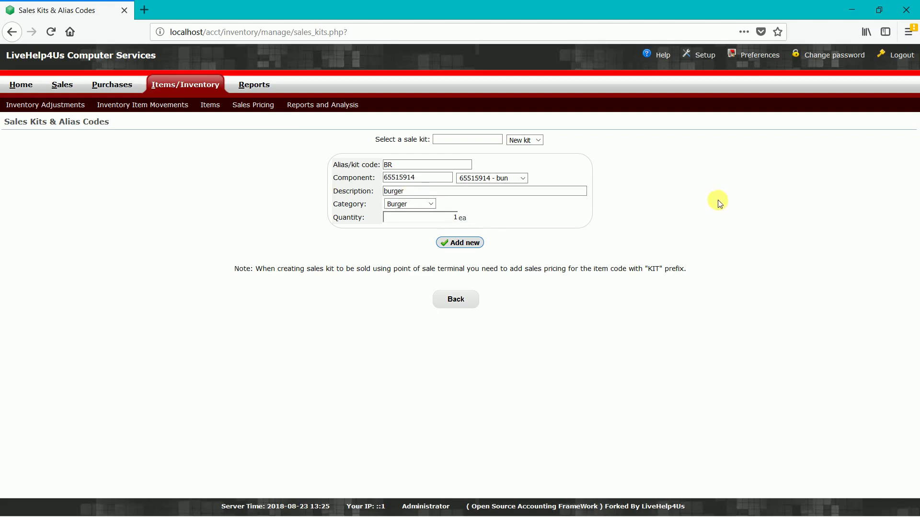
{"action": "left_click", "coordinate": [429, 205]}
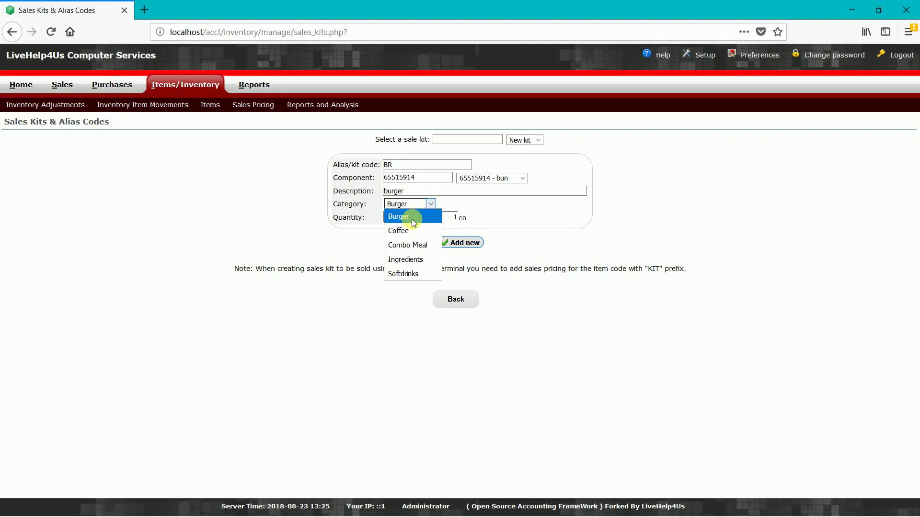
{"action": "left_click", "coordinate": [413, 220]}
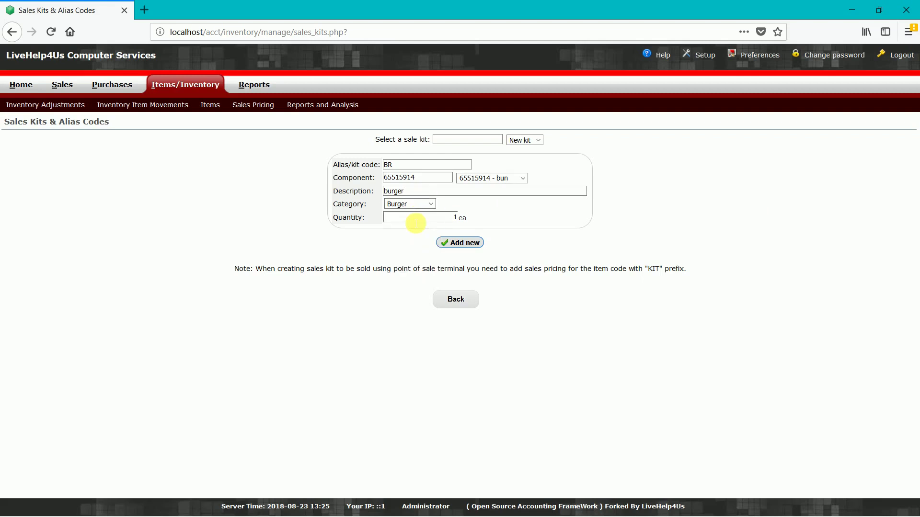
{"action": "left_click", "coordinate": [464, 243]}
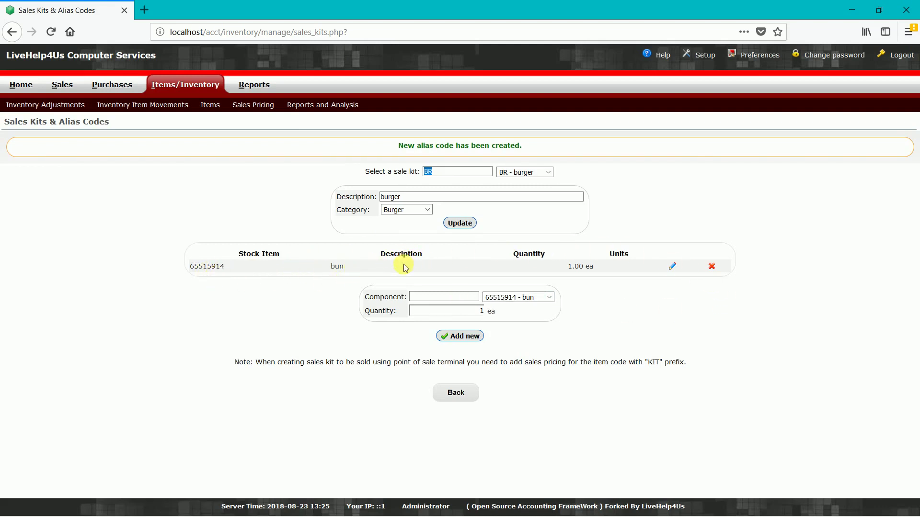
Add lettuce 10 and beef patty 30 as components of the BR kit.
{"action": "left_click", "coordinate": [428, 298]}
{"action": "type", "text": "lettuce"}
{"action": "key", "text": "Return"}
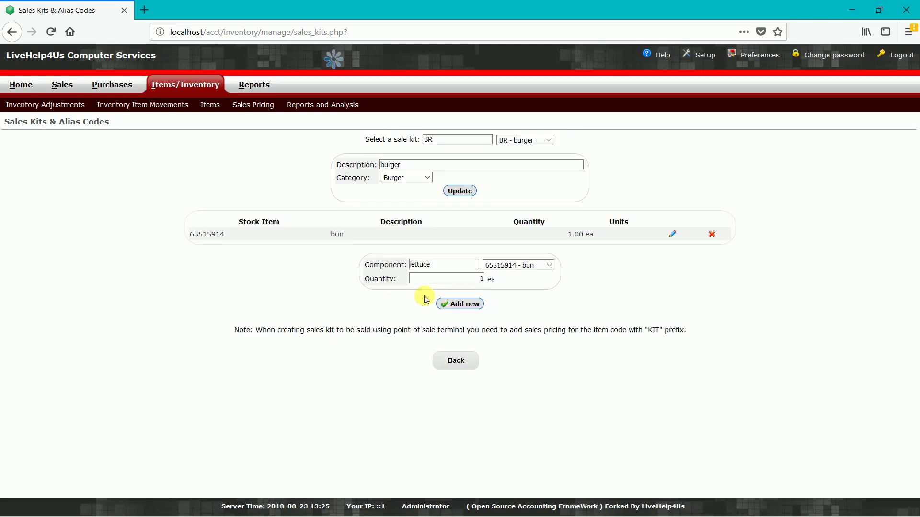
{"action": "key", "text": "Tab"}
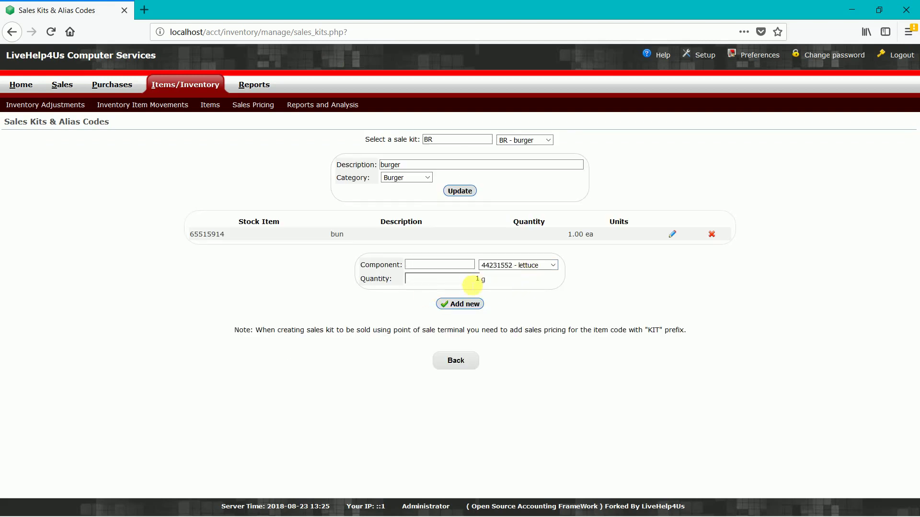
{"action": "type", "text": "10"}
{"action": "left_click", "coordinate": [470, 304]}
{"action": "left_click", "coordinate": [463, 309]}
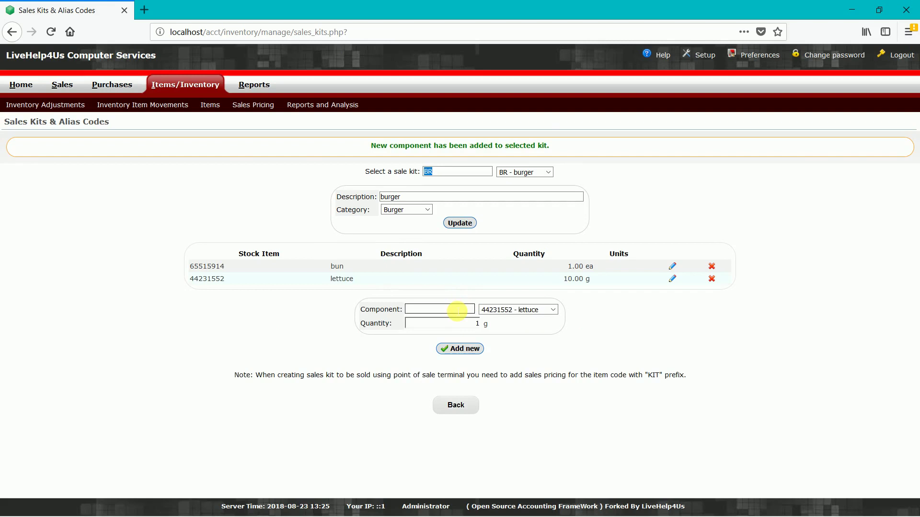
{"action": "type", "text": "beef"}
{"action": "key", "text": "Tab"}
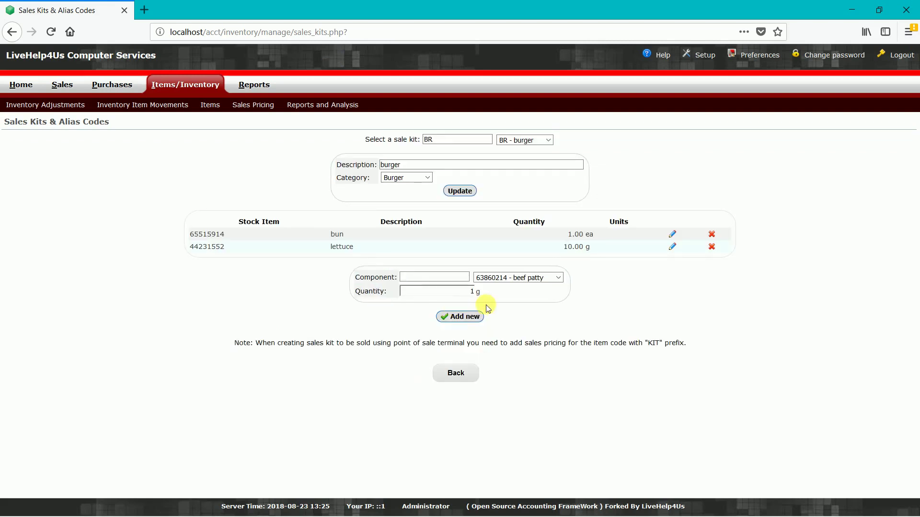
{"action": "type", "text": "30"}
{"action": "left_click", "coordinate": [470, 317]}
Add special sauce 5 to the kit and update its description and category.
{"action": "left_click", "coordinate": [458, 322]}
{"action": "type", "text": "speco"}
{"action": "key", "text": "BackSpace"}
{"action": "type", "text": "ial"}
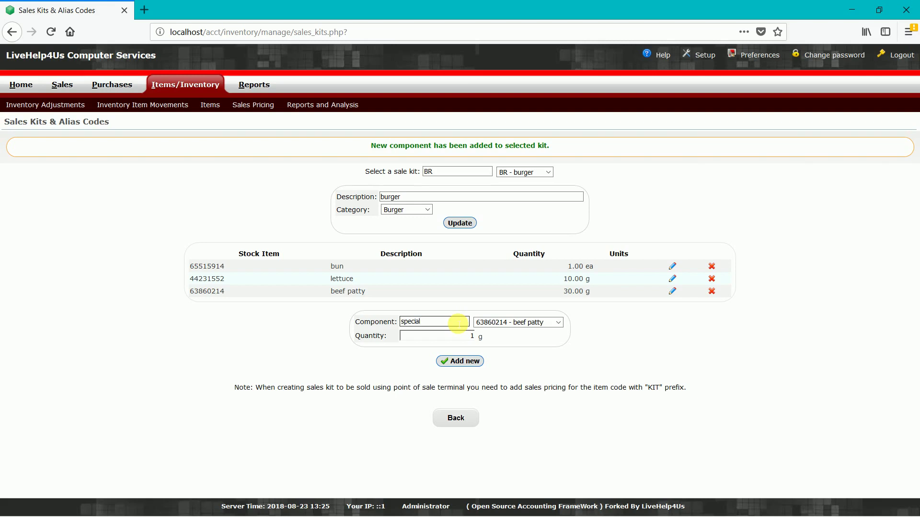
{"action": "key", "text": "Return"}
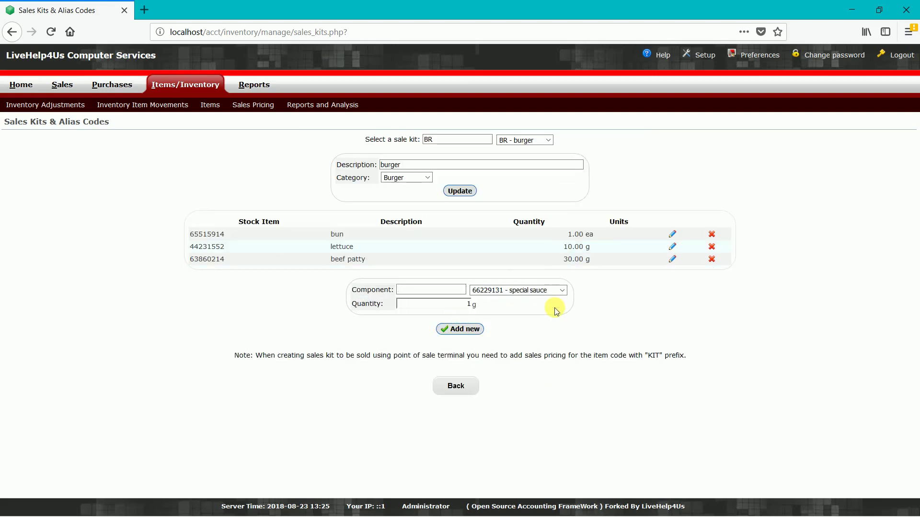
{"action": "key", "text": "Tab"}
{"action": "type", "text": "5"}
{"action": "key", "text": "Tab"}
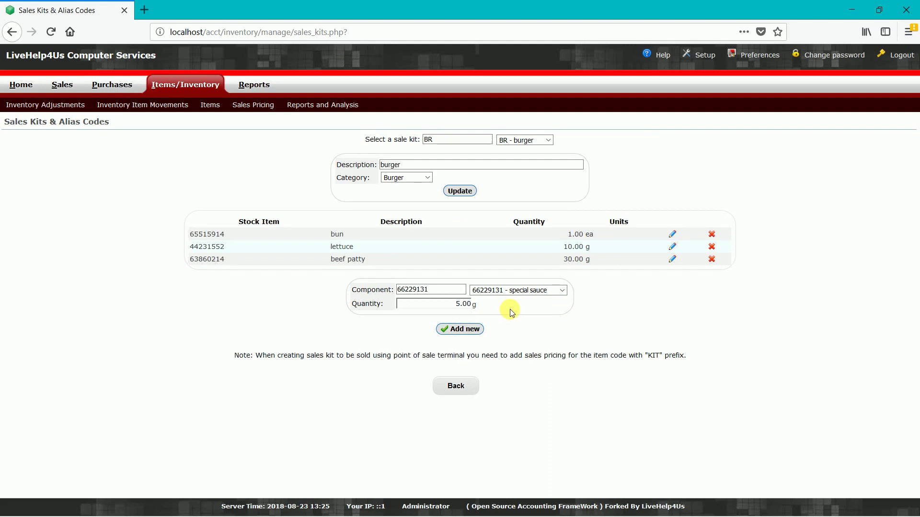
{"action": "left_click", "coordinate": [464, 329]}
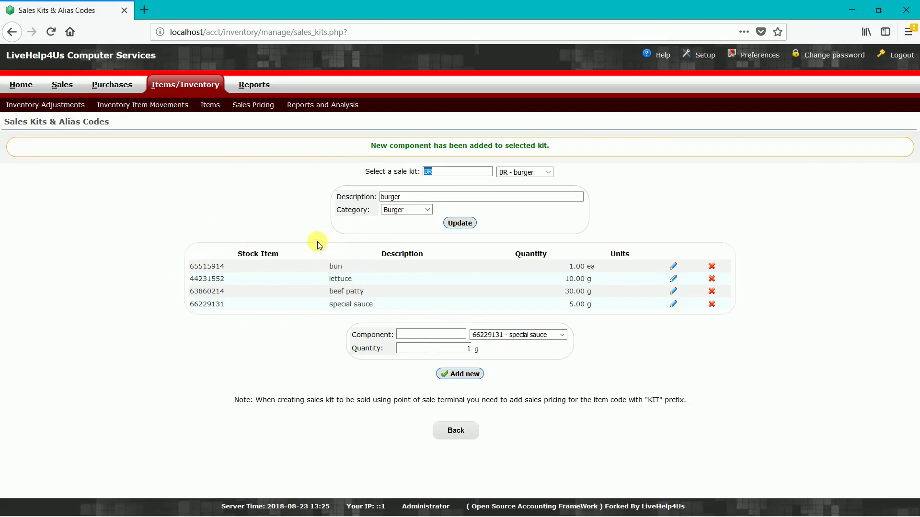
{"action": "left_click", "coordinate": [462, 225]}
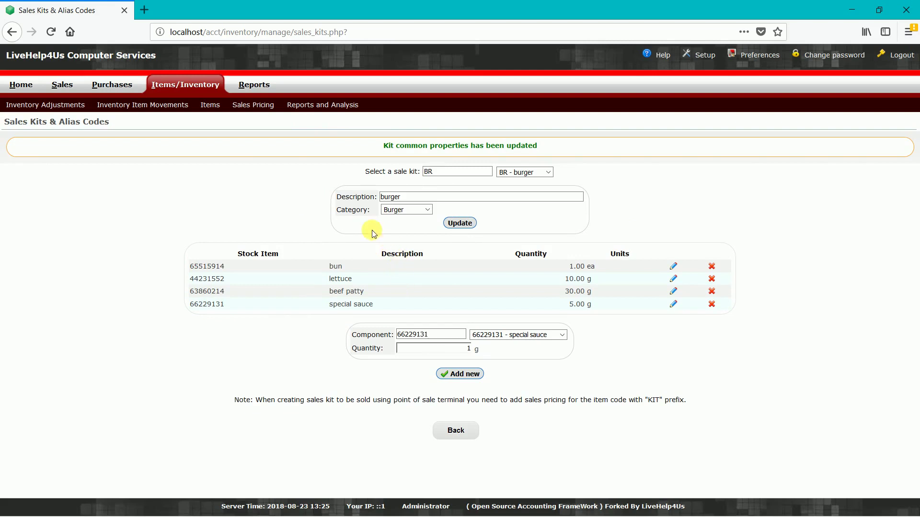
In Sales Pricing, find BR1KIT by searching 'br' and add a Retail price of 35.00.
{"action": "left_click", "coordinate": [253, 105]}
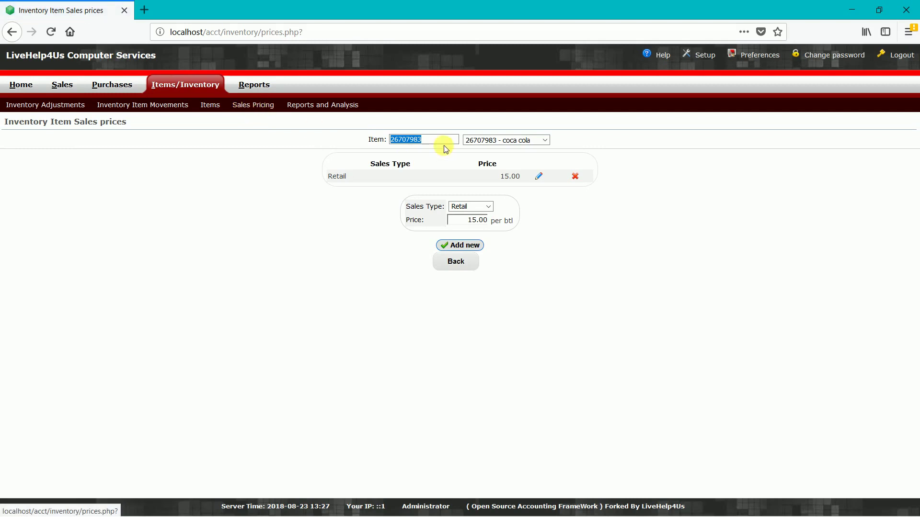
{"action": "type", "text": "br"}
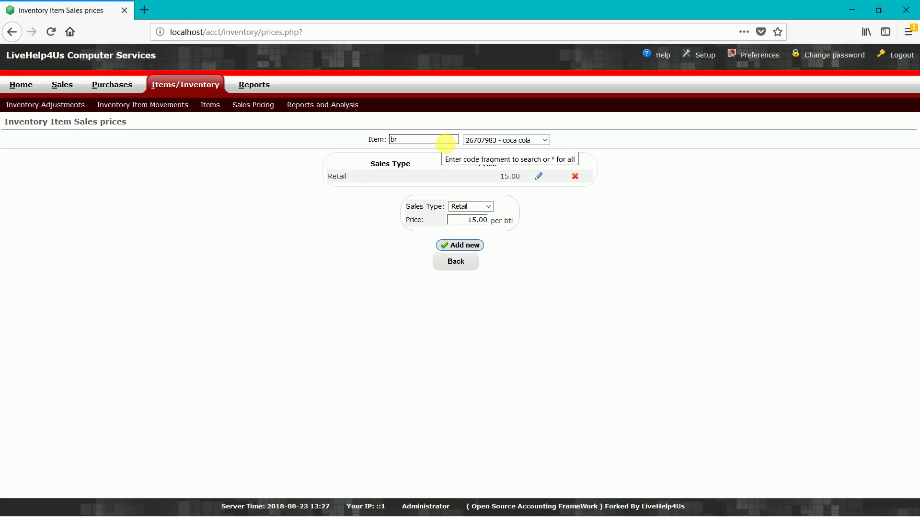
{"action": "key", "text": "Return"}
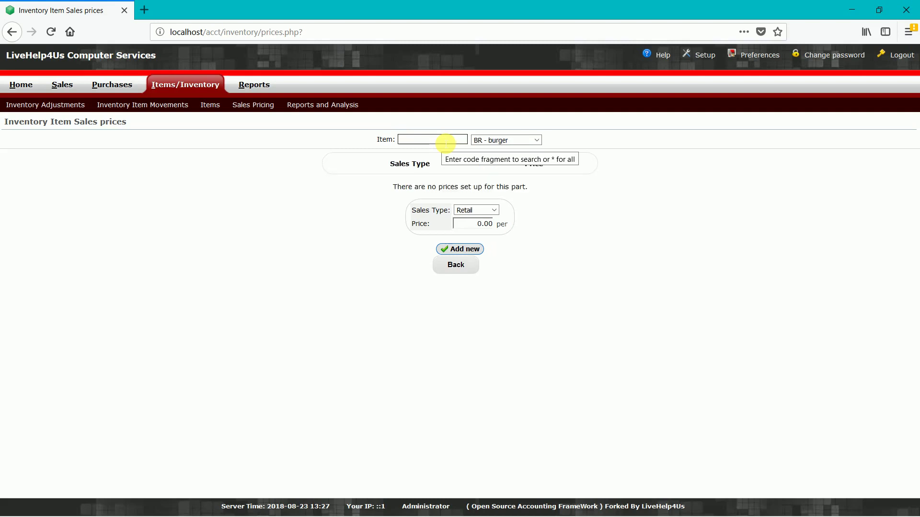
{"action": "left_click", "coordinate": [538, 140]}
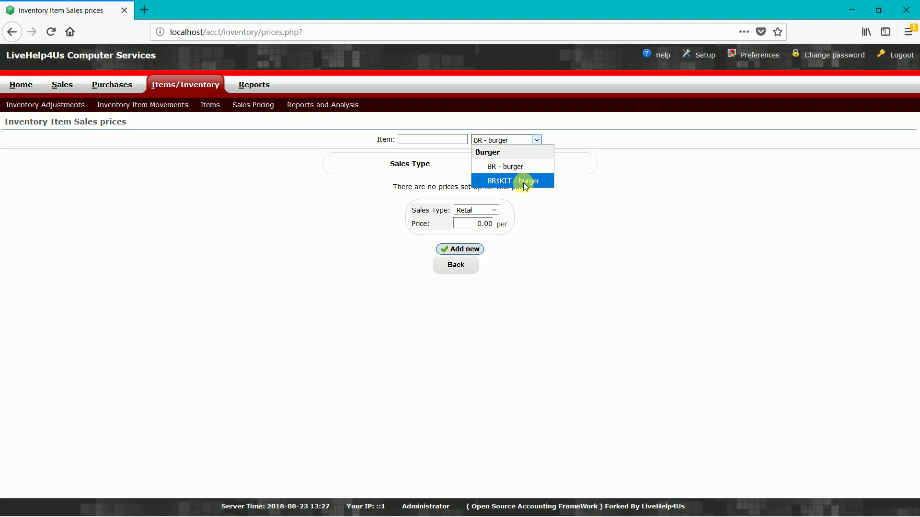
{"action": "left_click", "coordinate": [510, 181]}
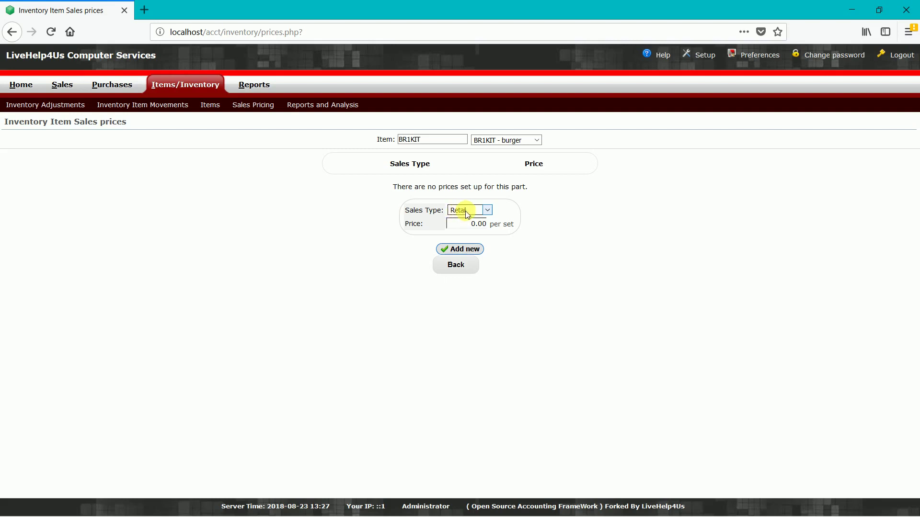
{"action": "left_click", "coordinate": [483, 224]}
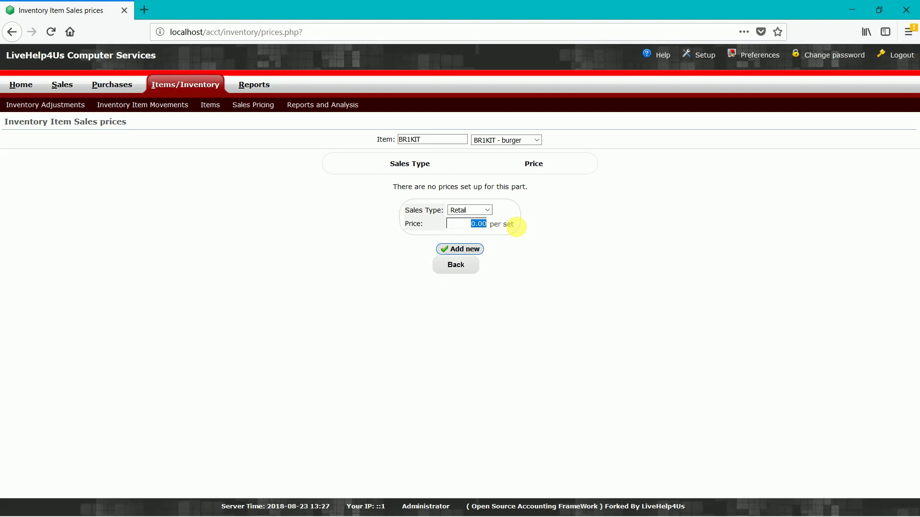
{"action": "type", "text": "35"}
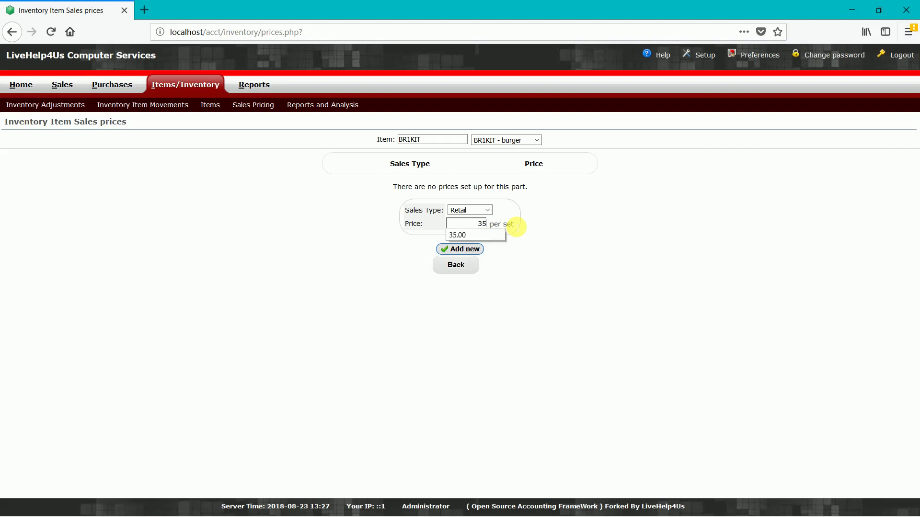
{"action": "left_click", "coordinate": [553, 241]}
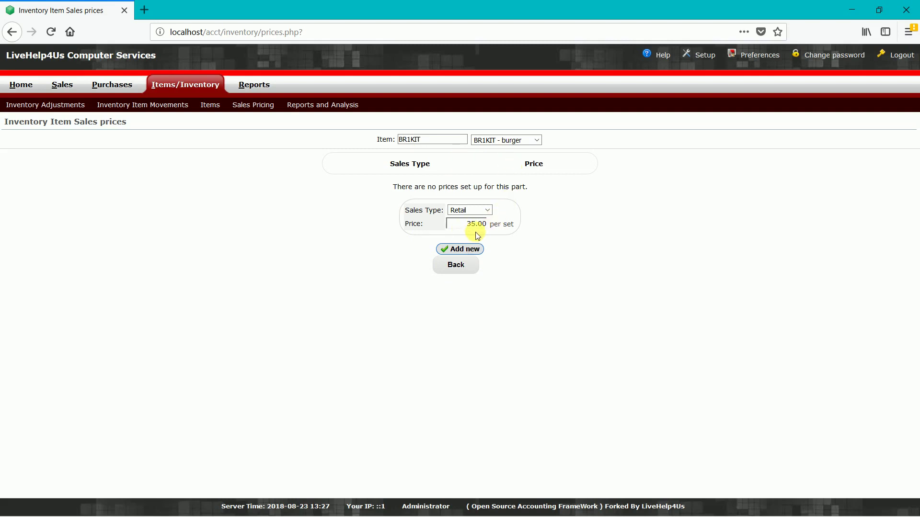
{"action": "left_click", "coordinate": [474, 250]}
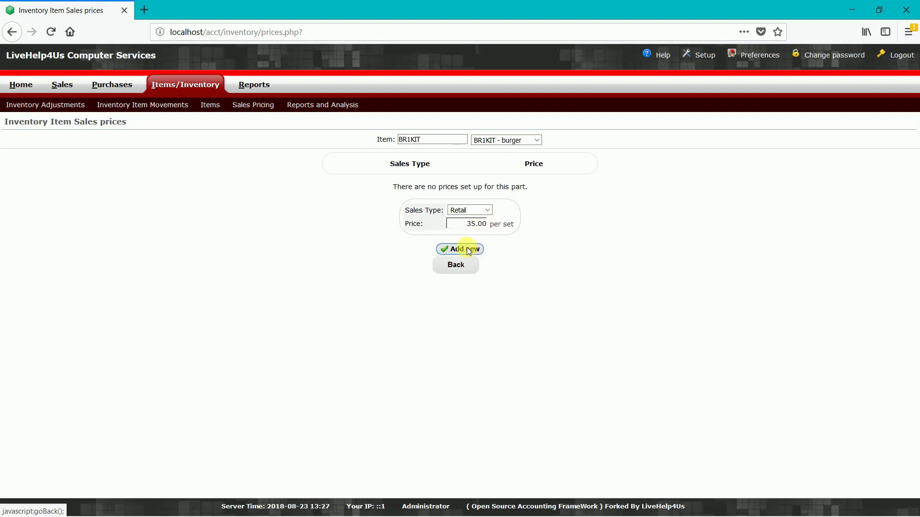